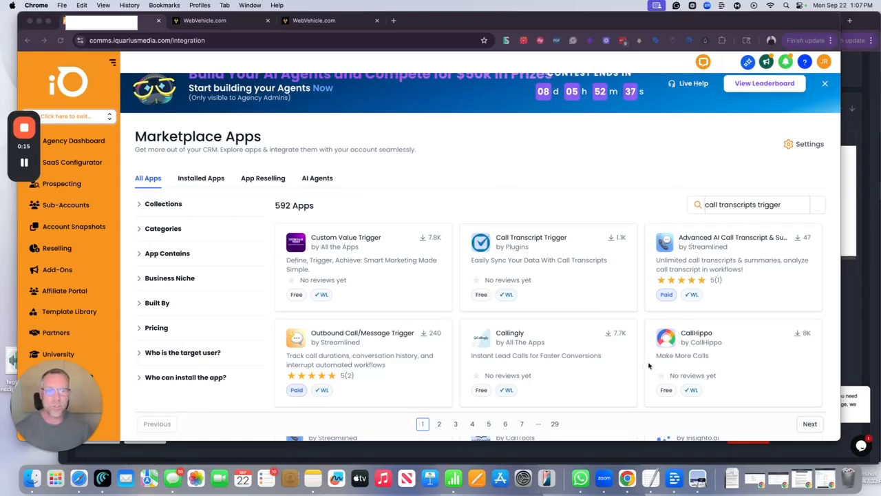
- View the Call Transcript Trigger app's details in the marketplace, and switch to the Call Transcript to Sales Person Eval workflow
click(525, 242)
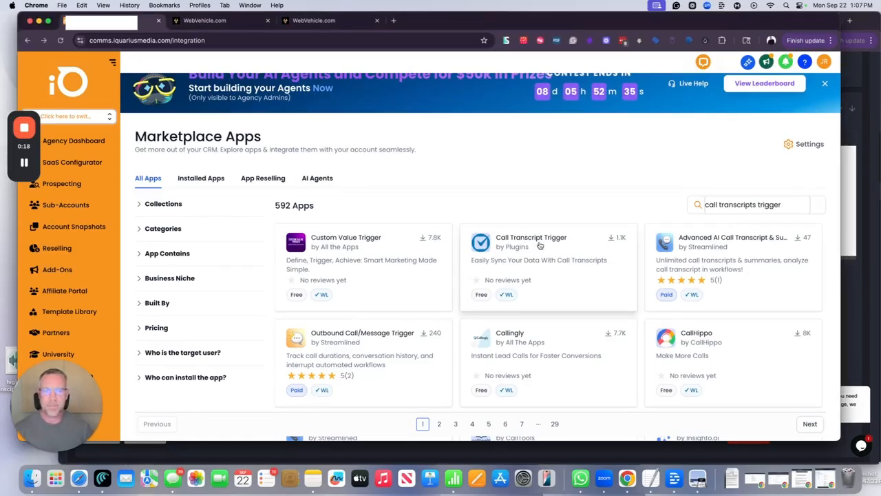
click(525, 243)
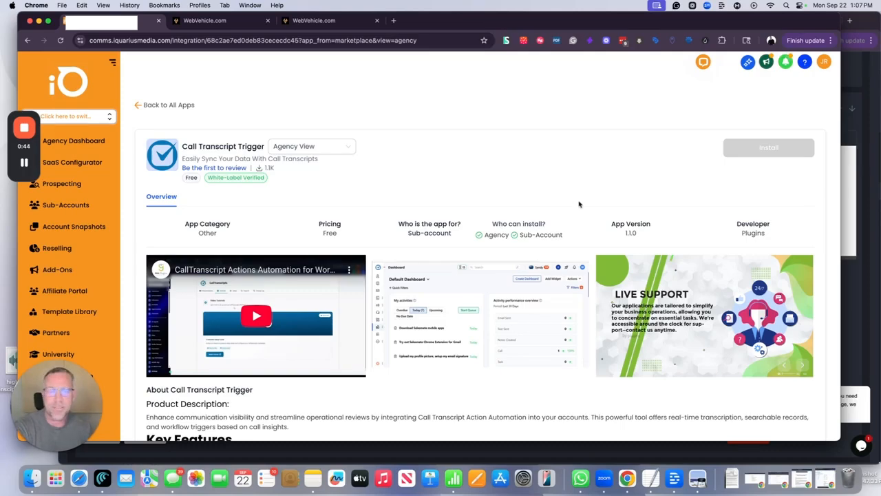
click(205, 20)
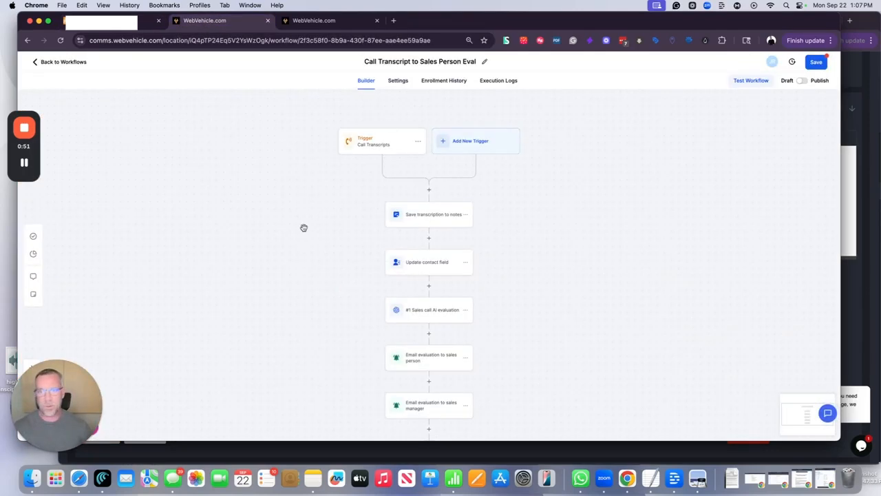
- Add a Call Direction filter with the operator Is to the Call Transcripts trigger
click(375, 143)
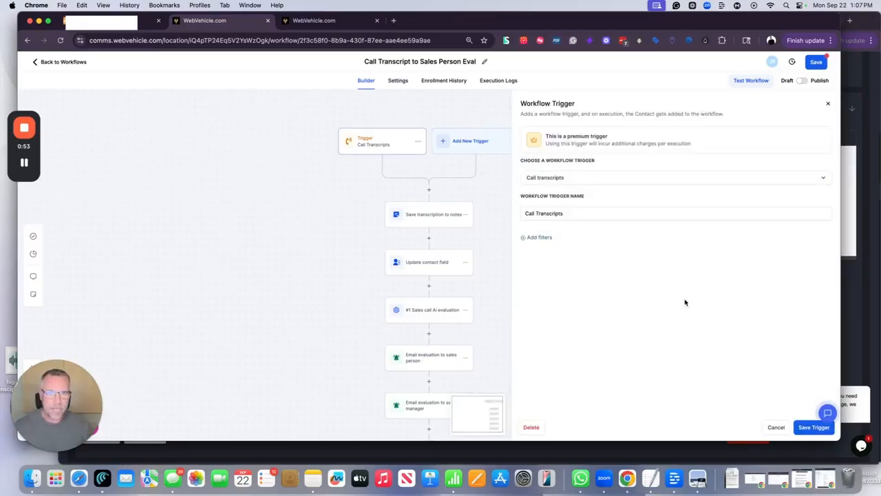
click(538, 237)
click(565, 247)
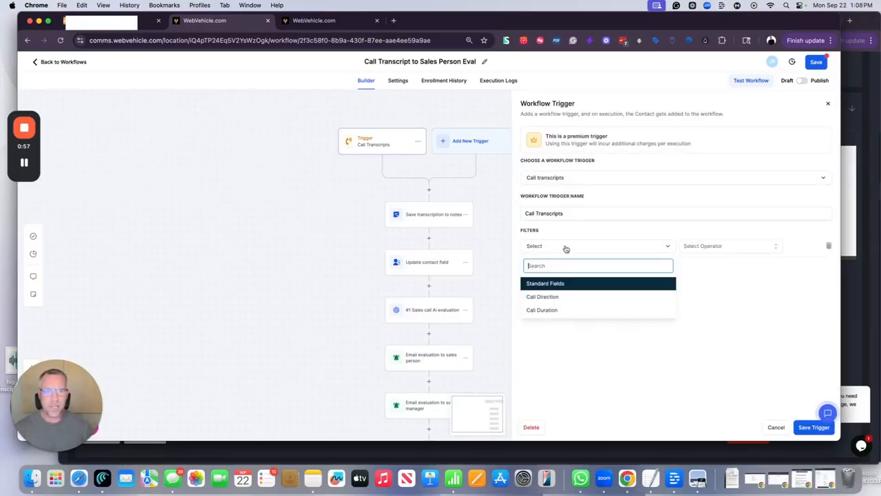
click(559, 298)
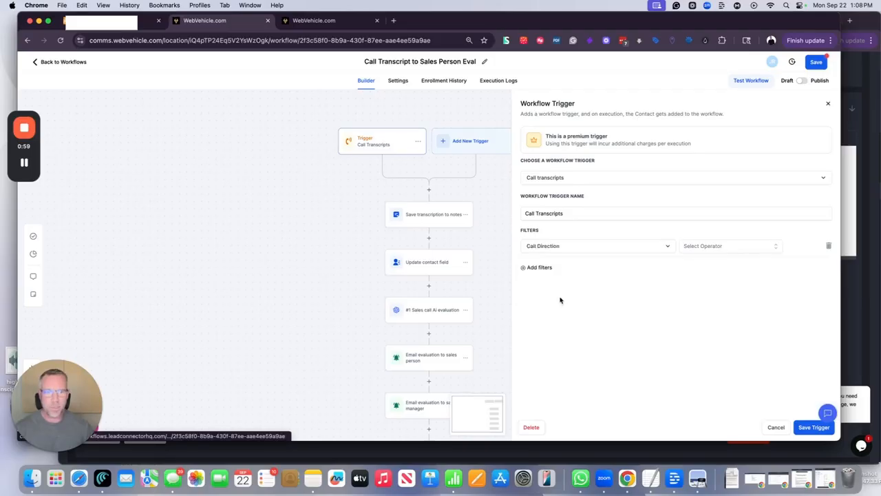
click(768, 246)
click(723, 265)
click(761, 251)
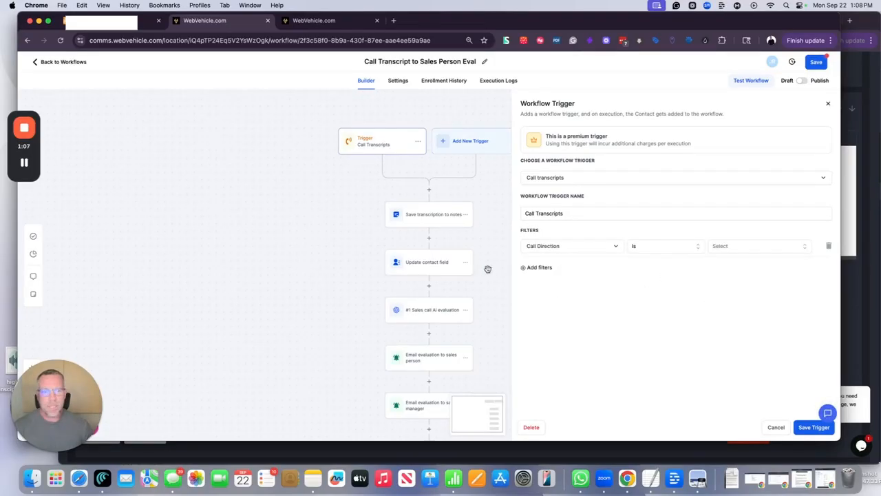
- Switch the trigger filter to Call Duration with the operator Is any of, and show the available duration ranges
click(547, 246)
click(550, 310)
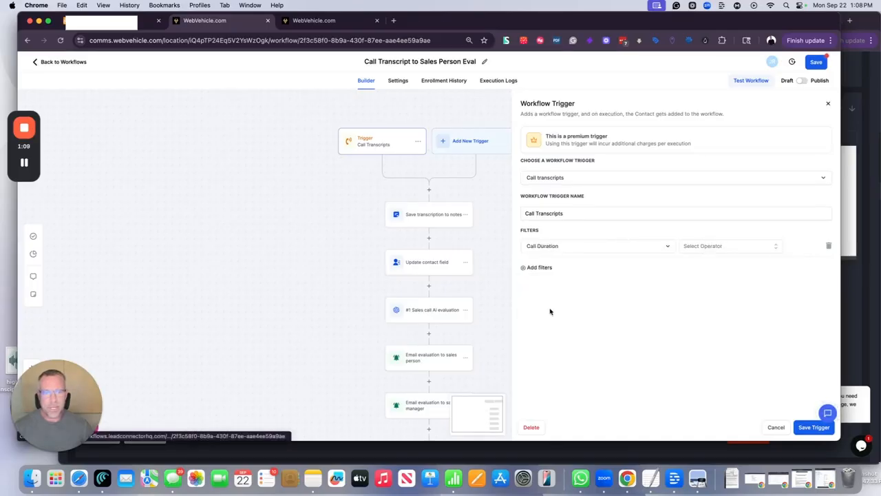
click(716, 248)
click(716, 261)
click(756, 245)
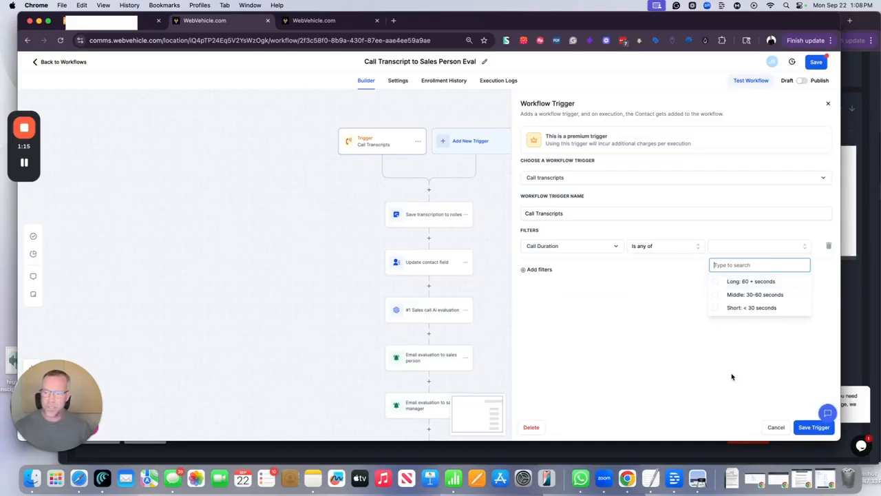
- Delete the Call Duration filter and save the Call Transcripts trigger
click(828, 246)
click(829, 247)
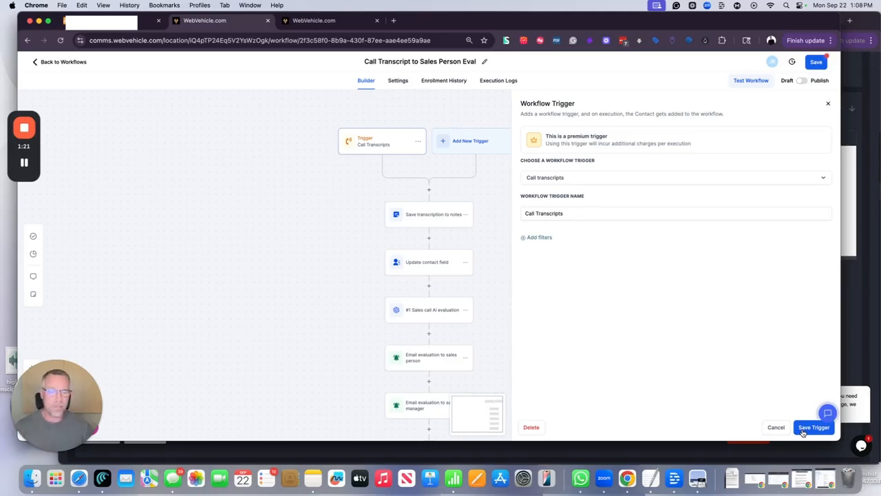
click(803, 432)
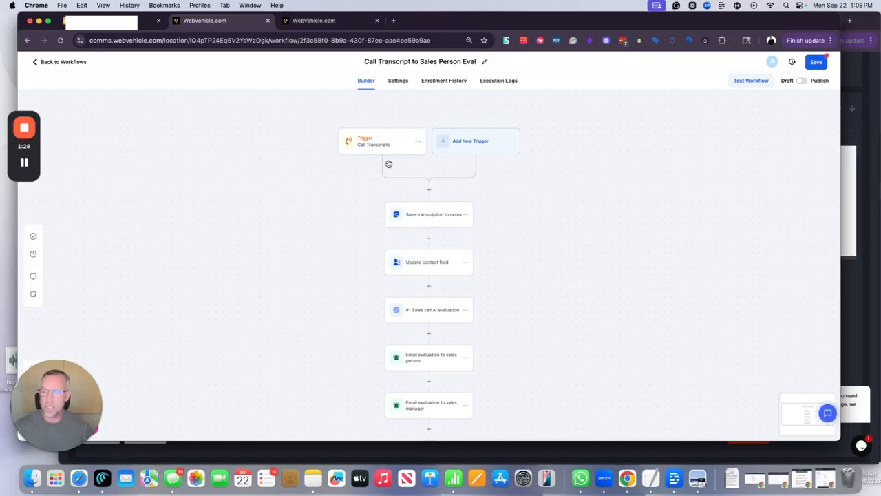
- In the Save transcription to notes action, replace the note's placeholder with the Call Transcript Trigger value {{call_transcriptsservice.message}}
click(429, 214)
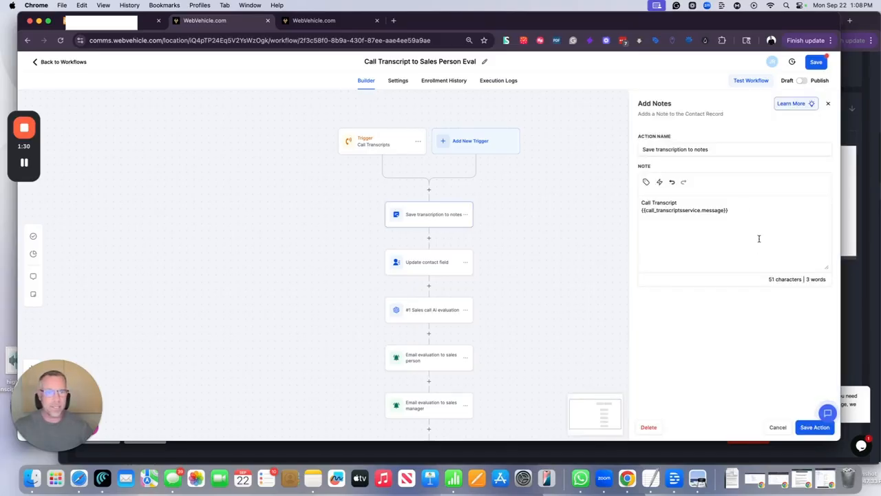
drag(747, 211, 610, 210)
key(BackSpace)
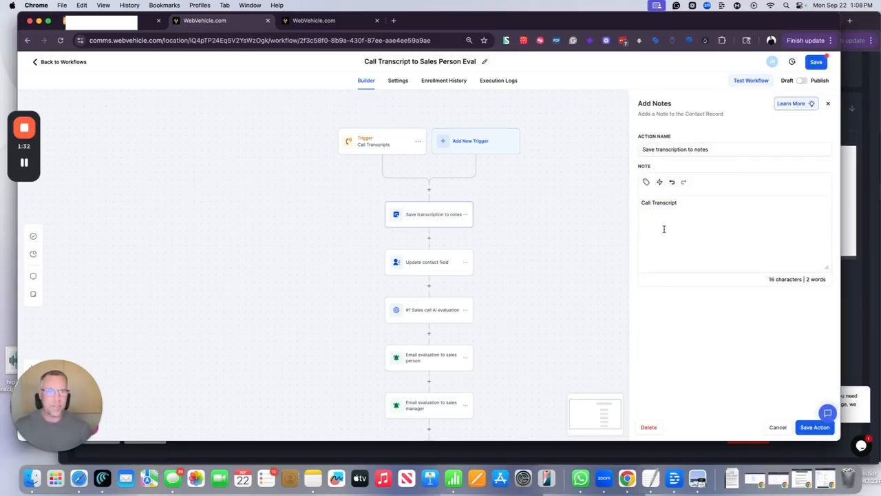
click(646, 182)
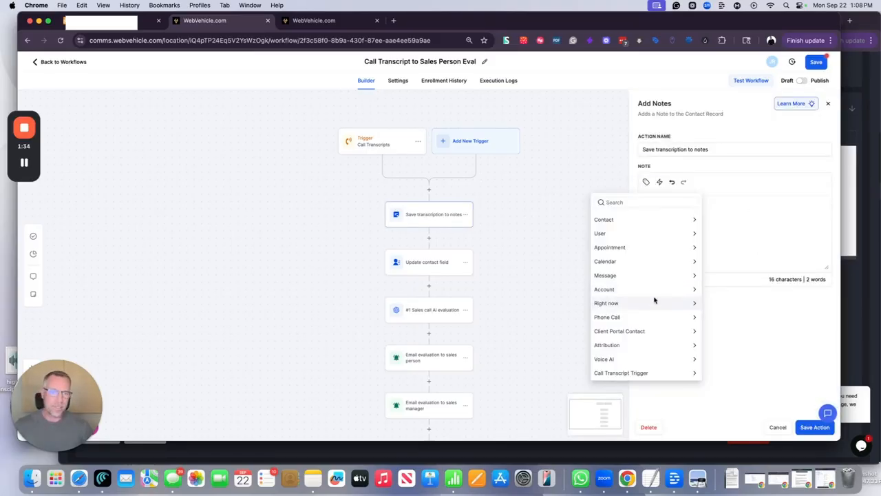
click(642, 374)
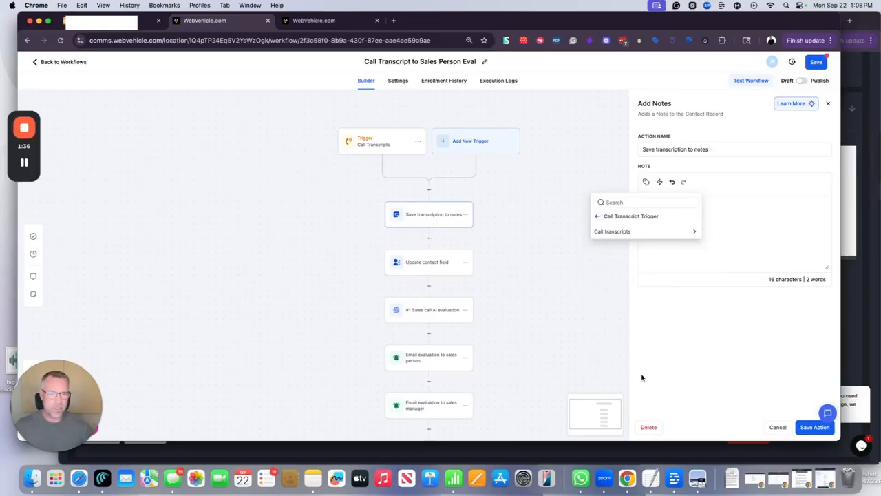
click(628, 231)
click(628, 232)
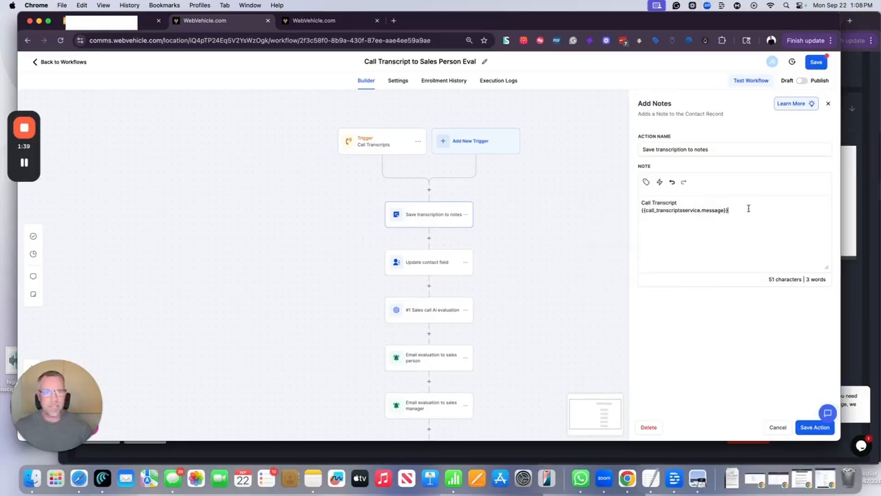
- Copy {{call_transcriptsservice.message}} from the note and close the action without saving
drag(740, 212, 629, 217)
key(super+c)
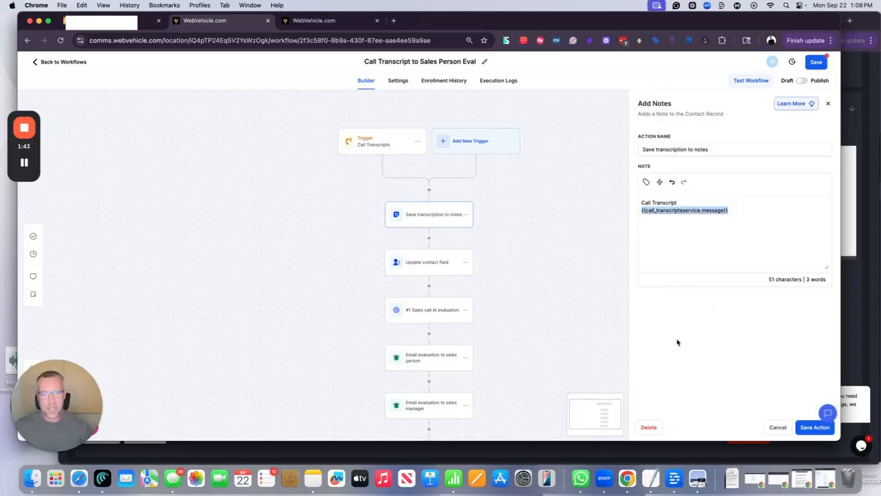
click(777, 428)
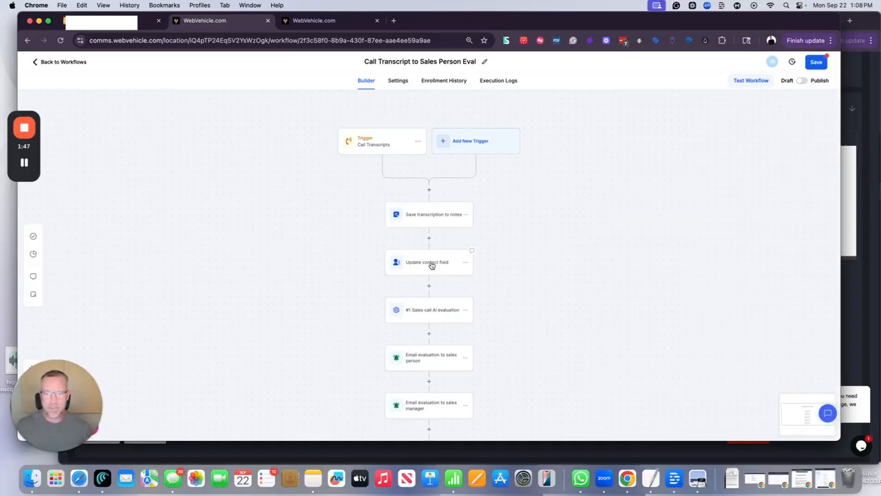
- In the Update contact field action, set the call transcript field to the copied {{call_transcriptsservice.message}} and save the action
click(430, 263)
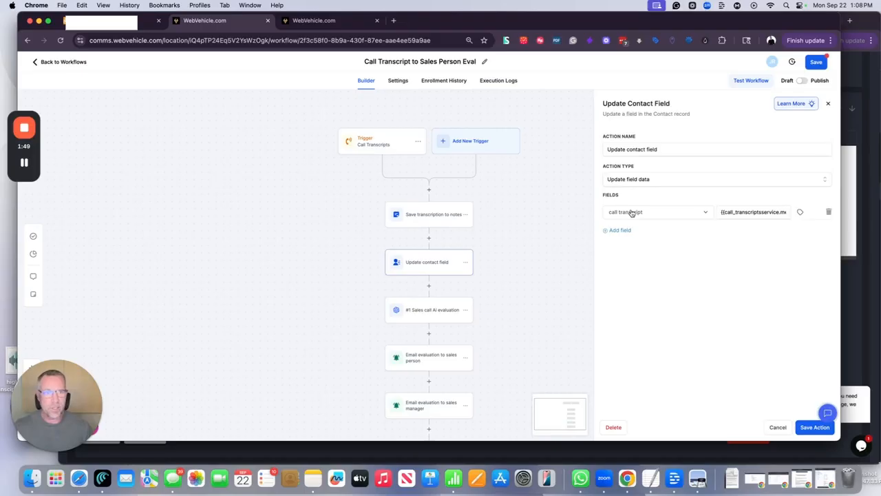
double_click(743, 212)
key(super+a)
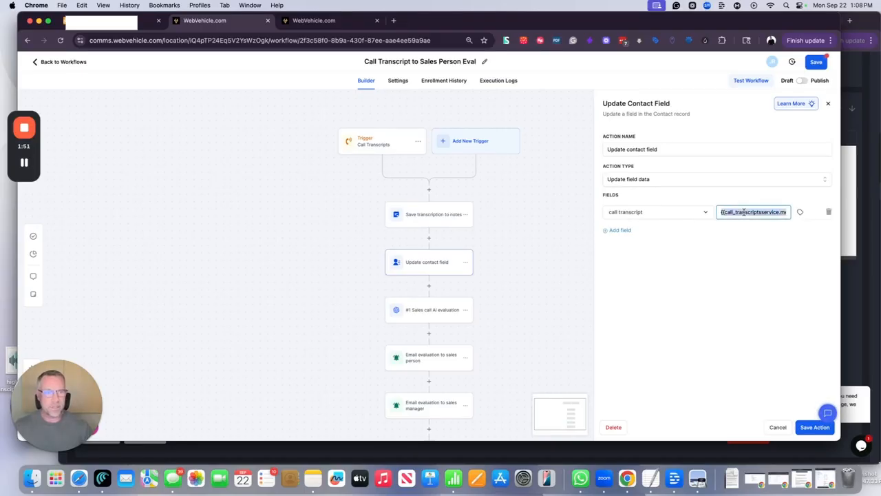
key(super+v)
click(809, 432)
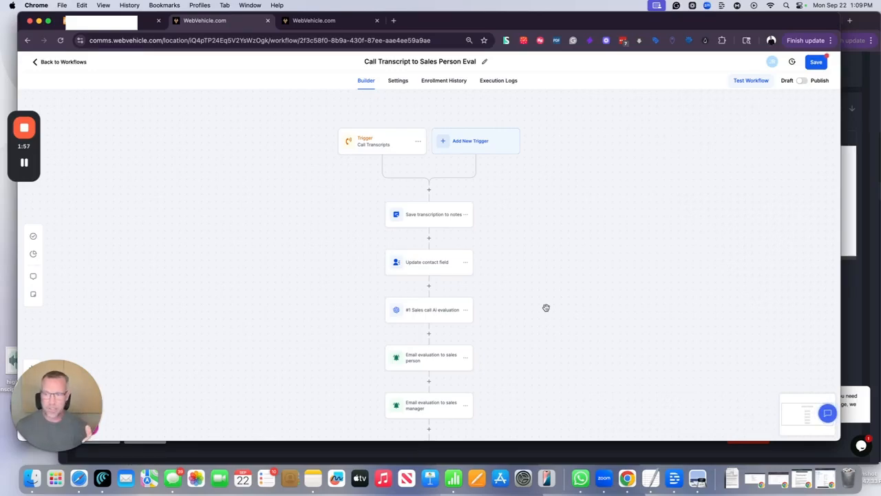
- Review the prompt of the Sales call AI evaluation action and the message of the Email evaluation to sales person action
click(429, 317)
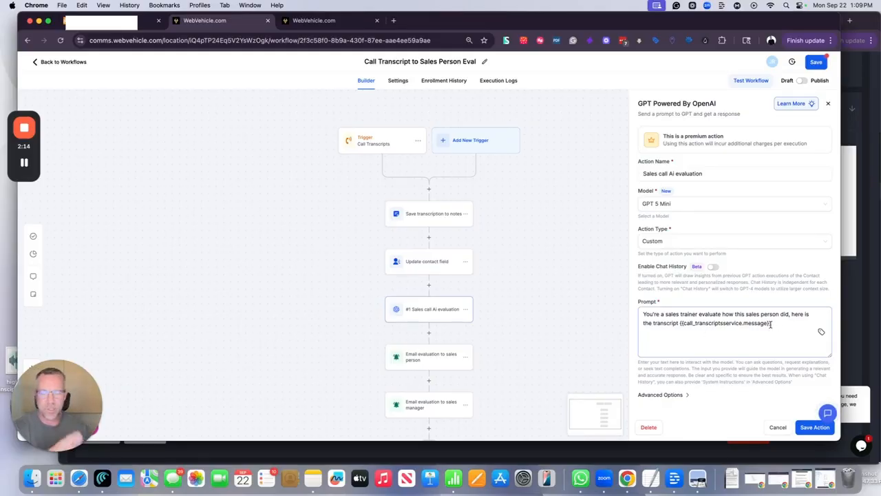
click(779, 427)
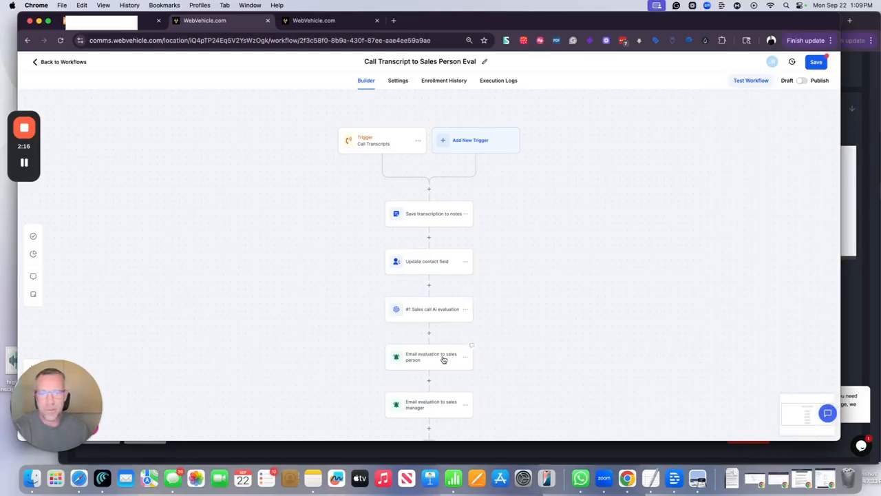
click(451, 355)
scroll(694, 325, down, 5)
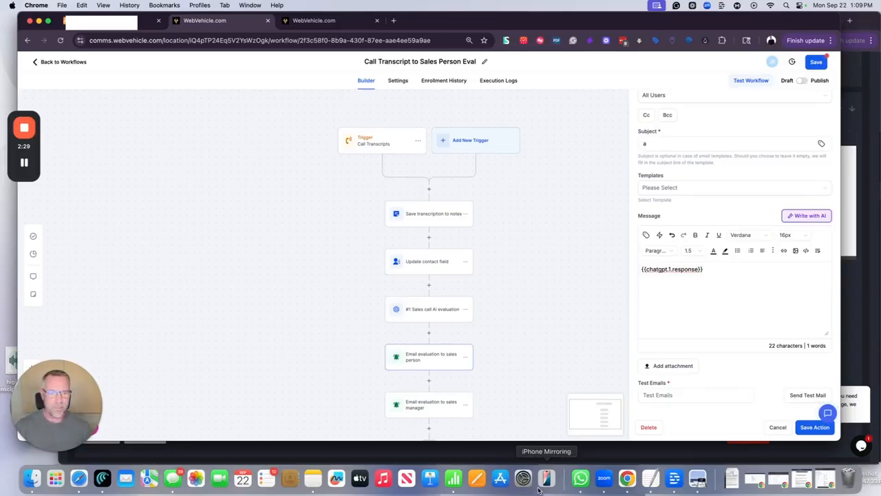
click(770, 429)
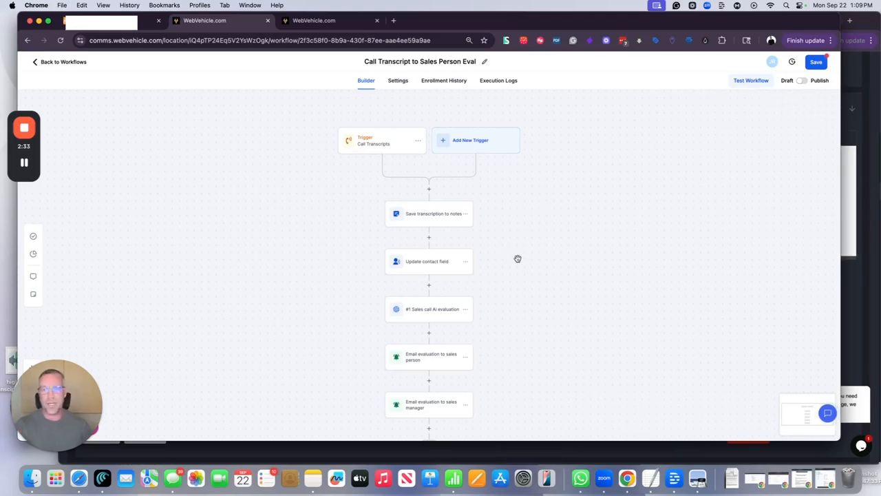
- In the Call Transcription to Patient Notes workflow, set the Update contact field value to {{call_transcriptsservice.message}} and save the action
click(314, 21)
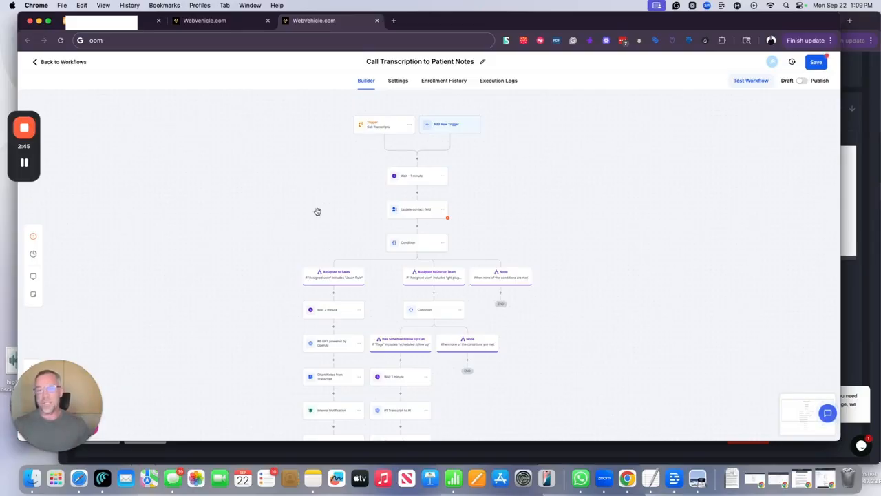
drag(436, 156, 433, 155)
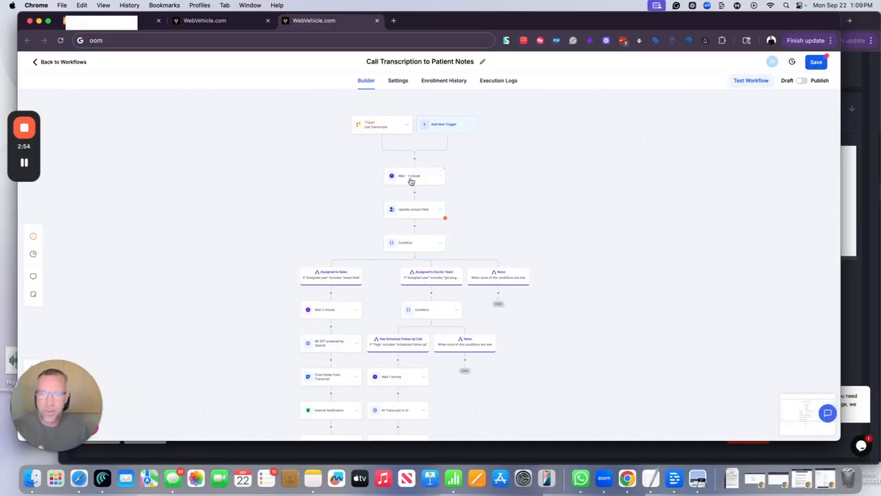
click(417, 215)
click(740, 215)
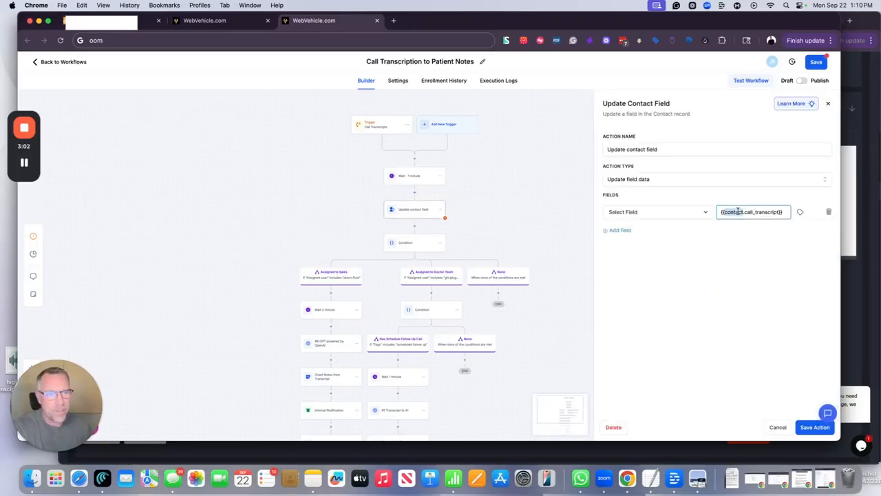
key(ctrl+a)
key(ctrl+v)
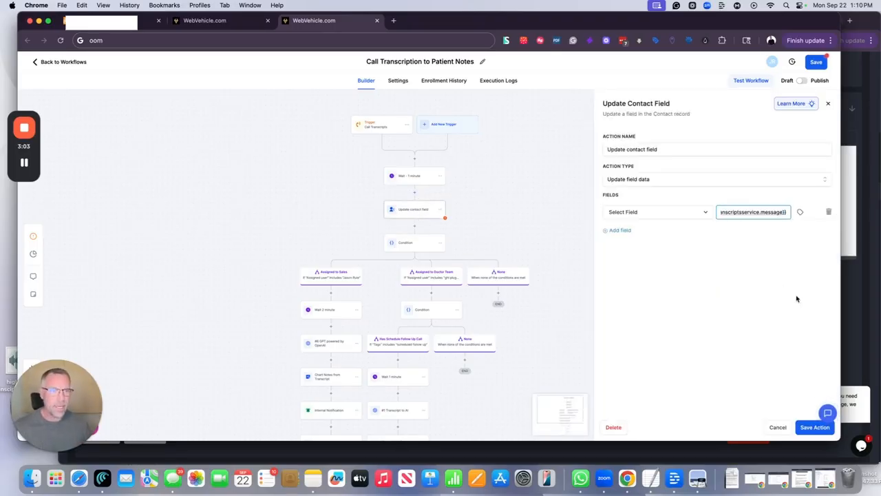
click(811, 431)
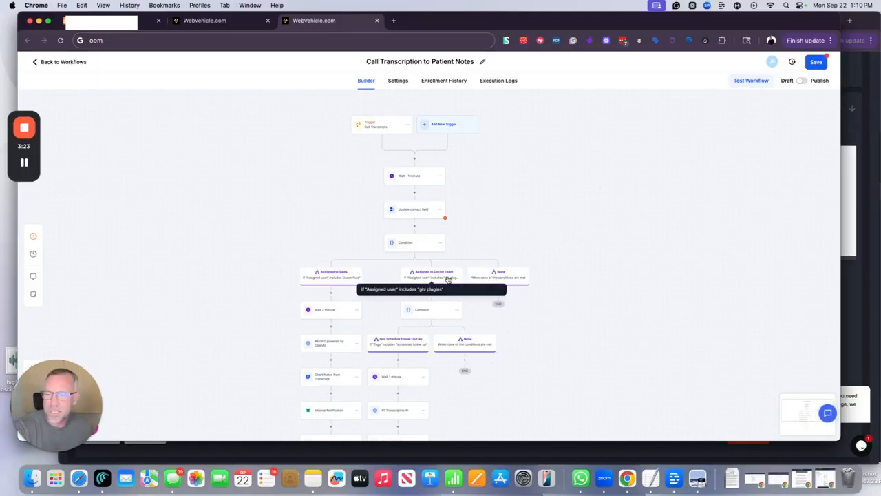
- Review the prompt of the Transcript to AI action in the Has Schedule Follow Up Call branch, and close it without saving
scroll(527, 310, down, 3)
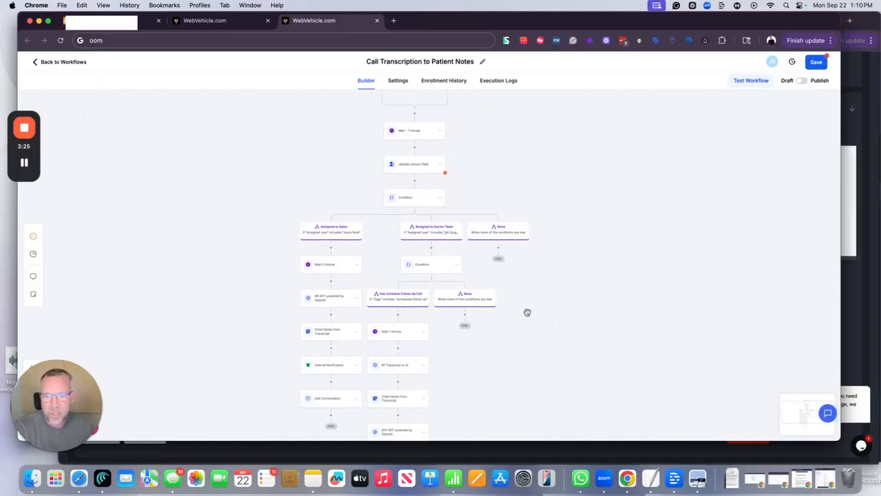
scroll(400, 301, down, 2)
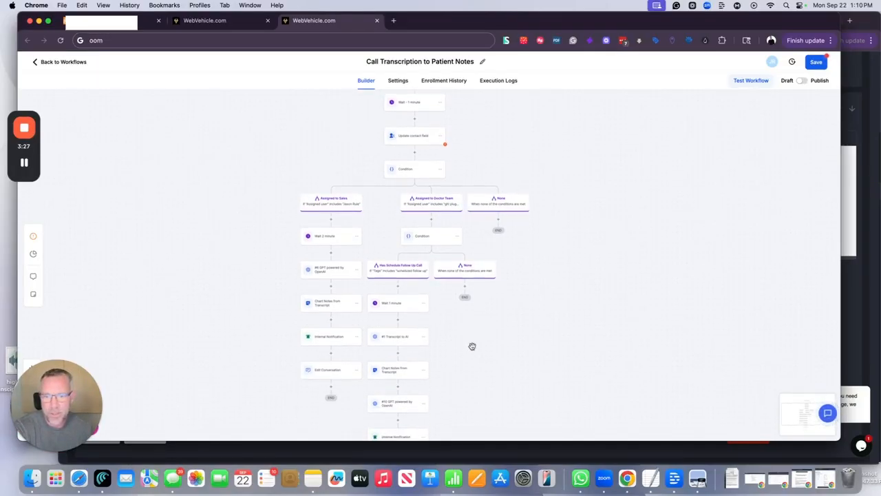
click(396, 338)
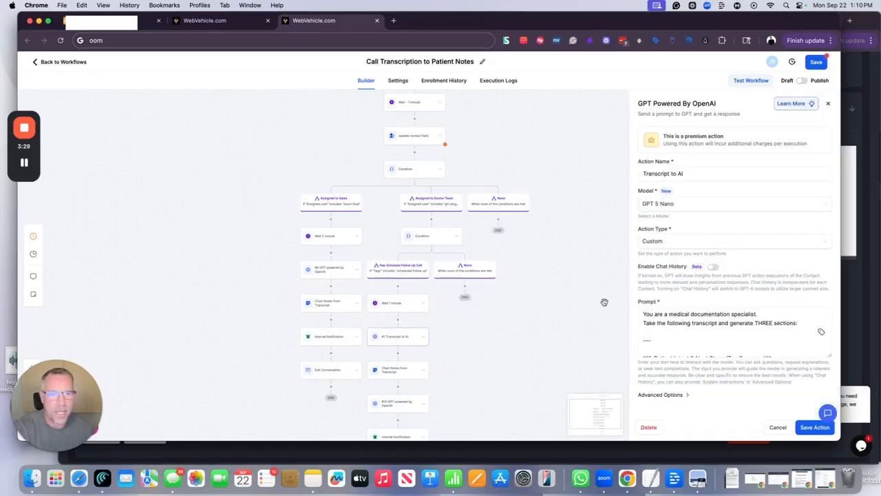
scroll(697, 323, down, 3)
scroll(716, 327, up, 3)
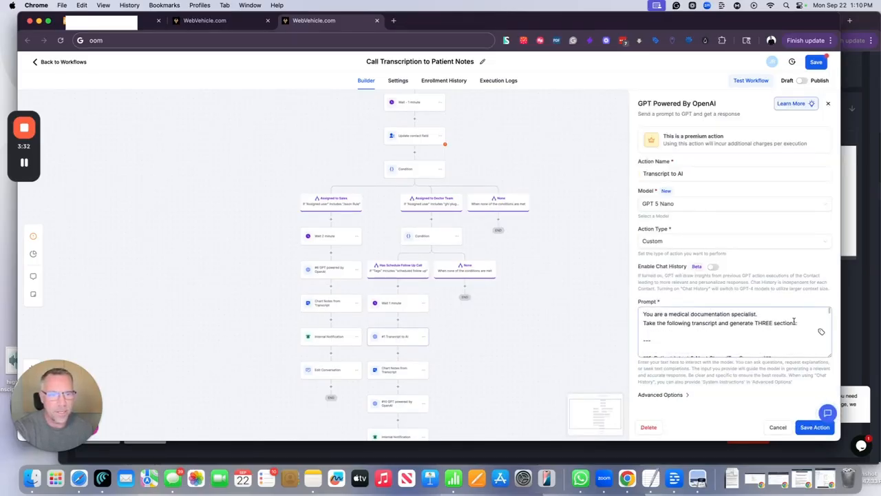
scroll(732, 331, down, 2)
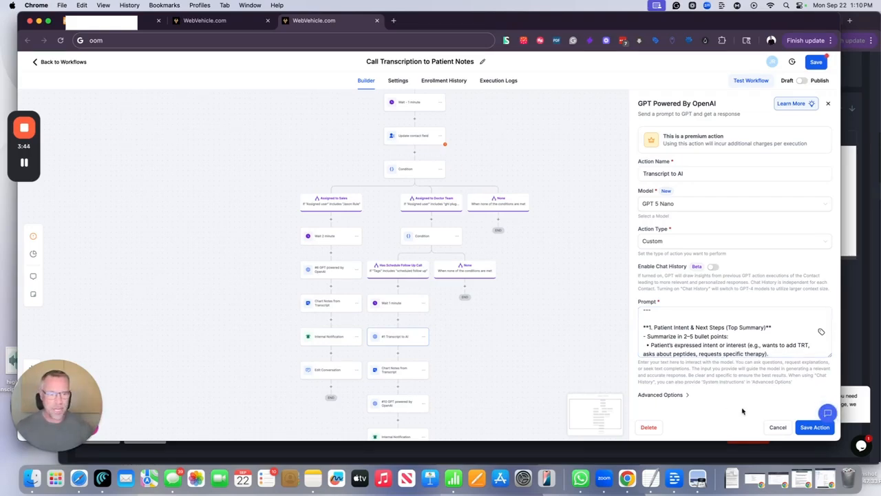
click(777, 427)
- Review the note in the follow-up branch's Chart Notes from Transcript action, and return to the Call Transcript Trigger app page
scroll(452, 380, down, 2)
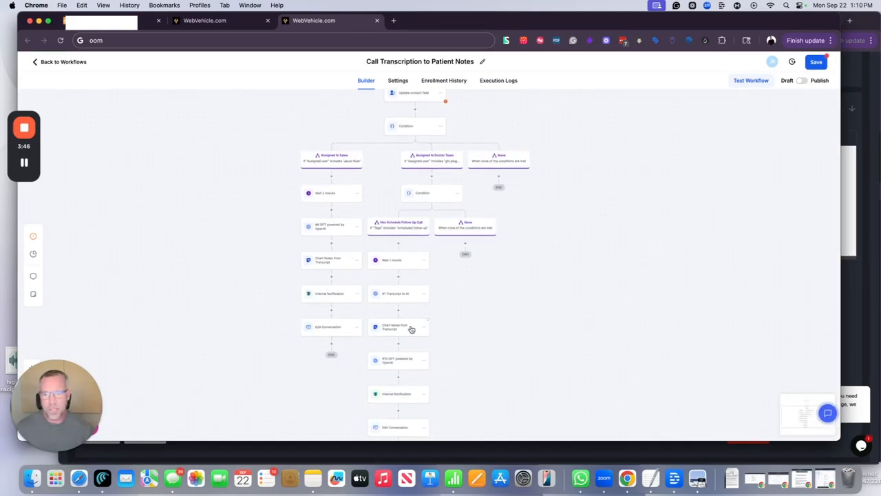
click(387, 326)
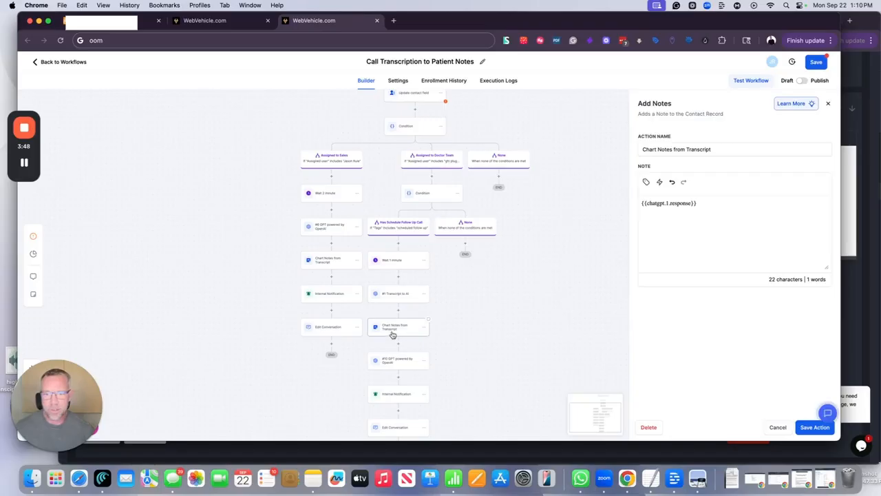
click(777, 428)
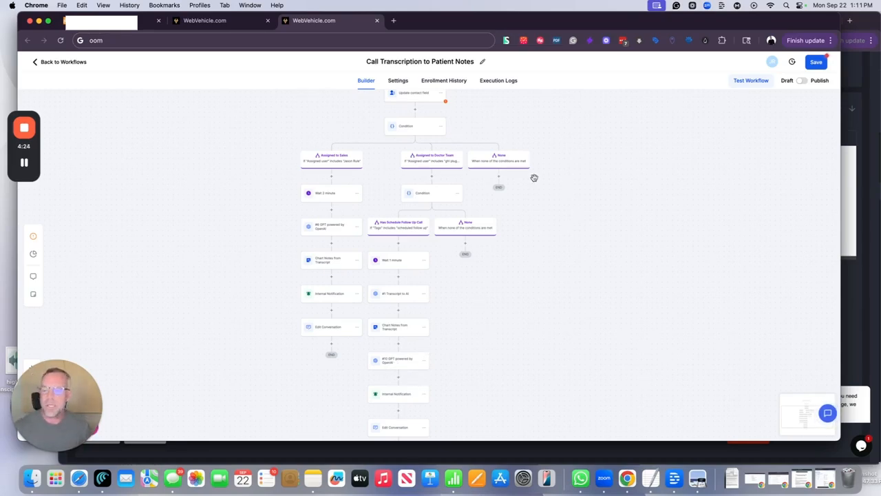
click(110, 21)
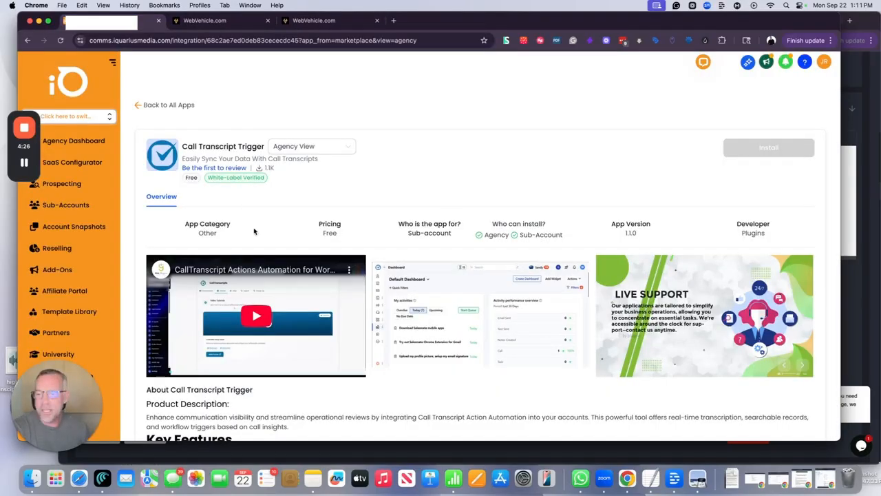